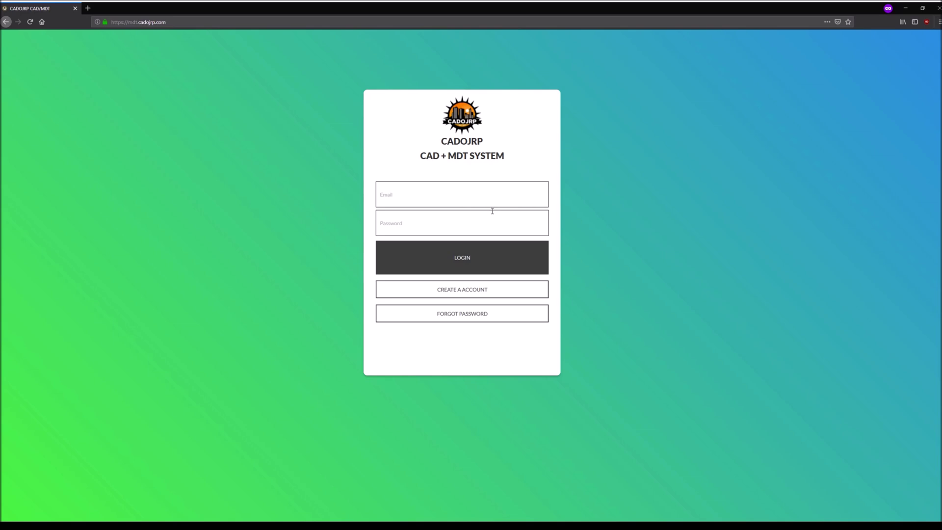
- Open the account registration form, review its email and password fields, then close it without submitting
click(454, 294)
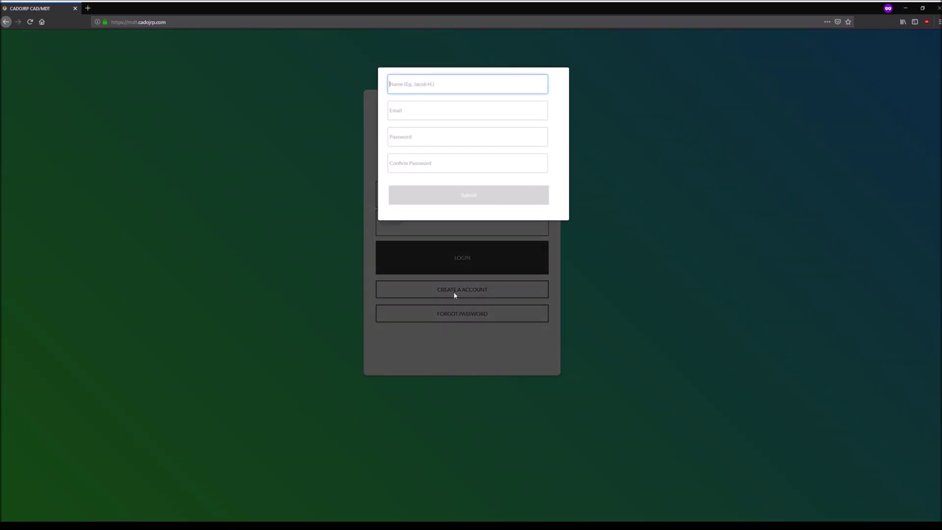
click(400, 111)
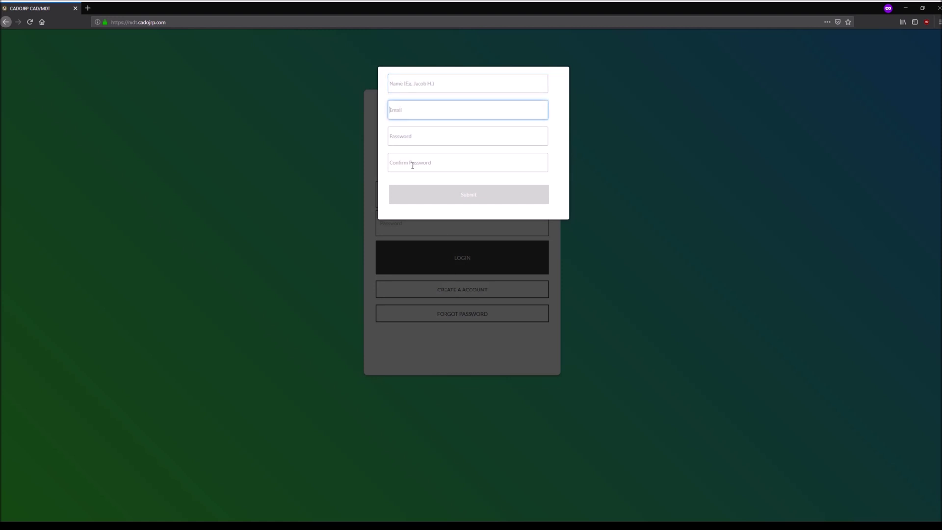
click(407, 141)
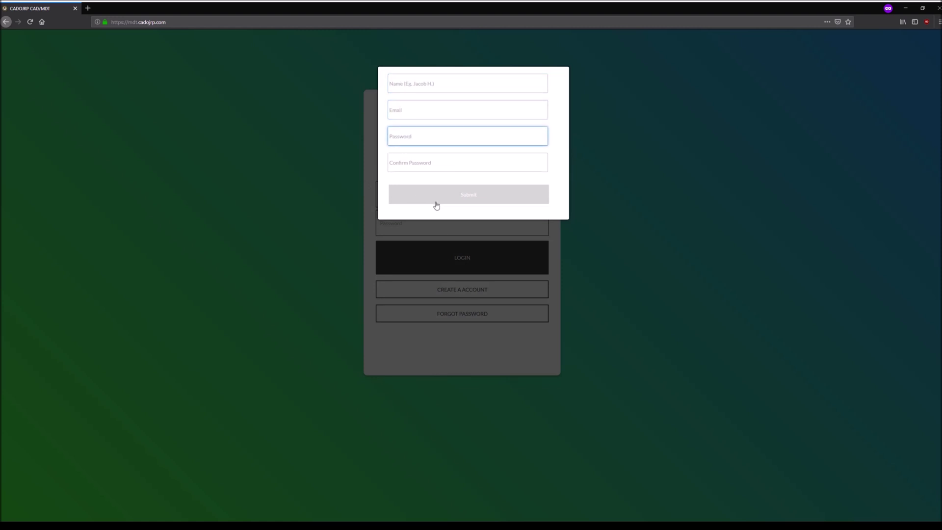
click(376, 209)
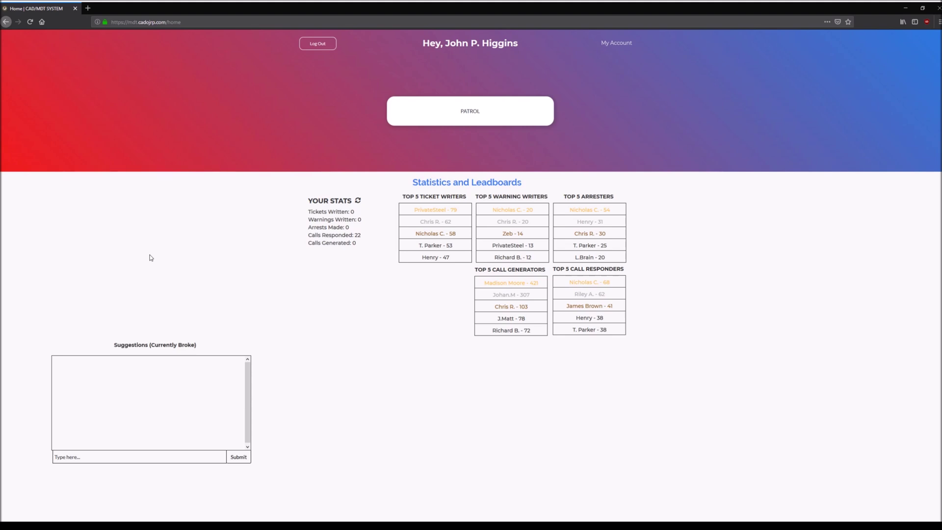
- Save My Account with unit numbers 15-43 and TEST, then return to the home dashboard
click(608, 51)
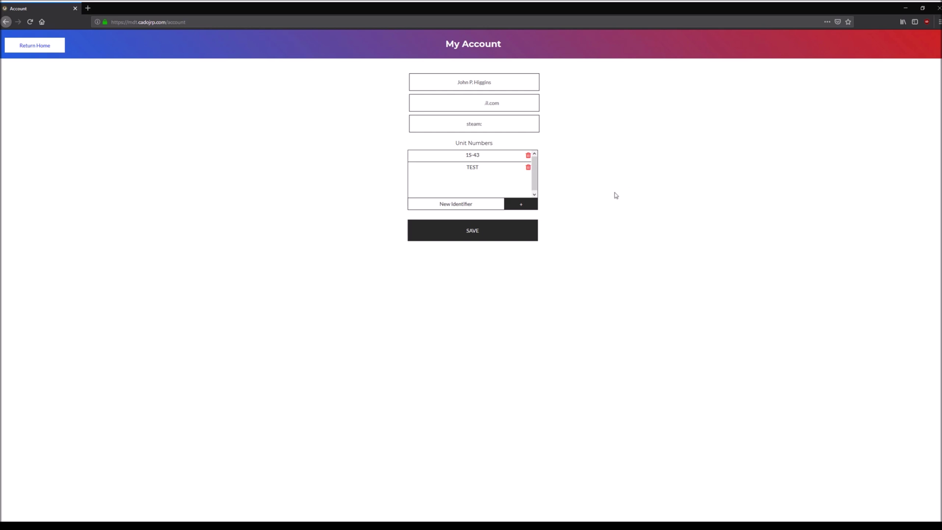
click(494, 236)
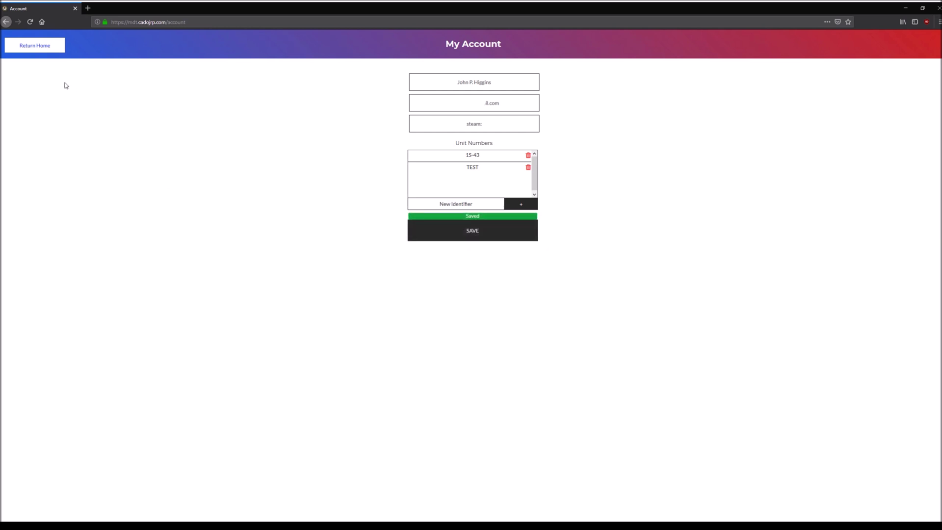
click(41, 46)
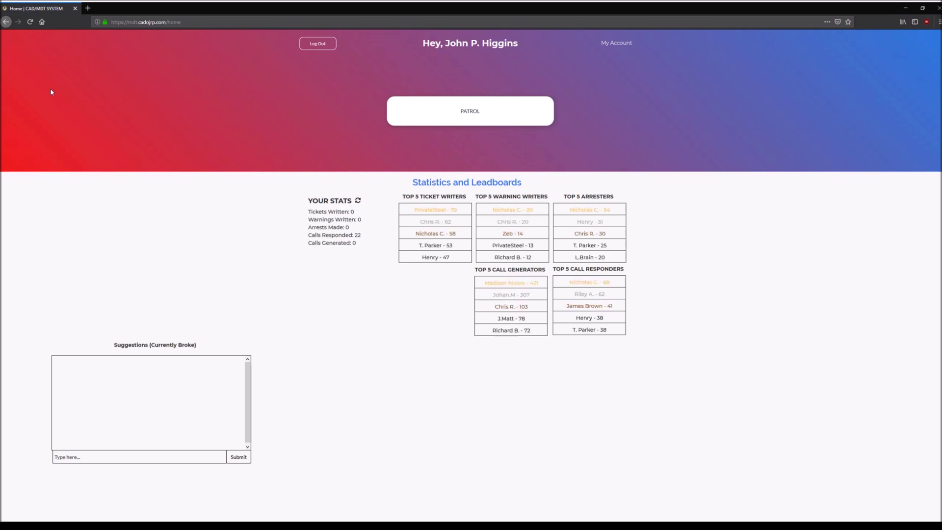
- Start a Patrol session as Civilian on Server 1 using the TEST identifier
click(497, 121)
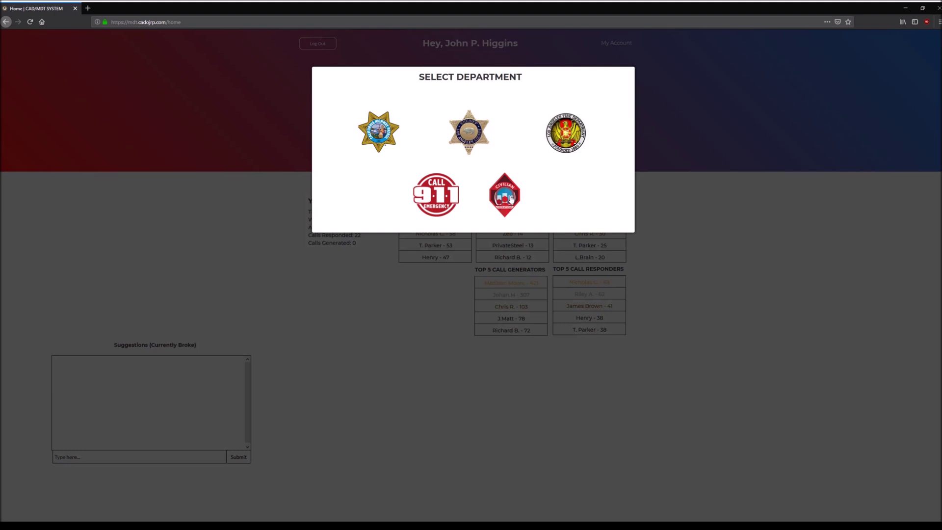
click(511, 199)
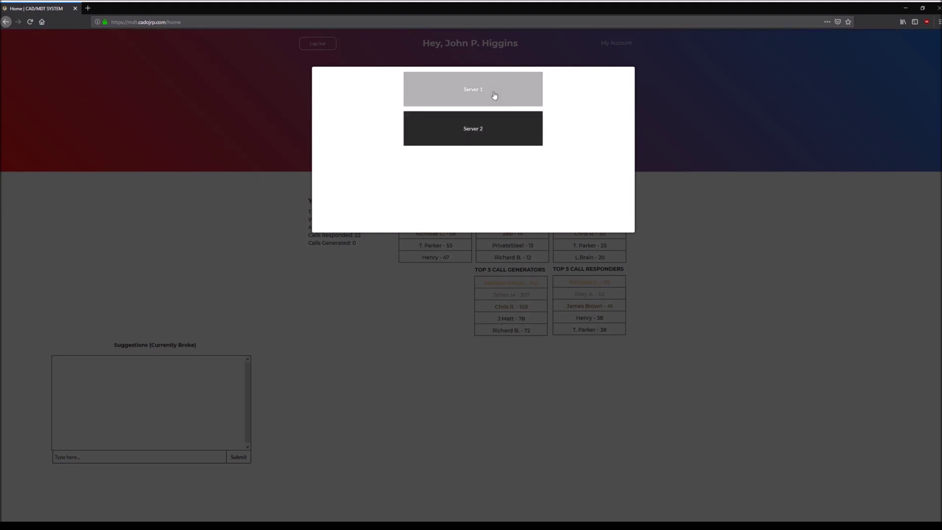
click(495, 95)
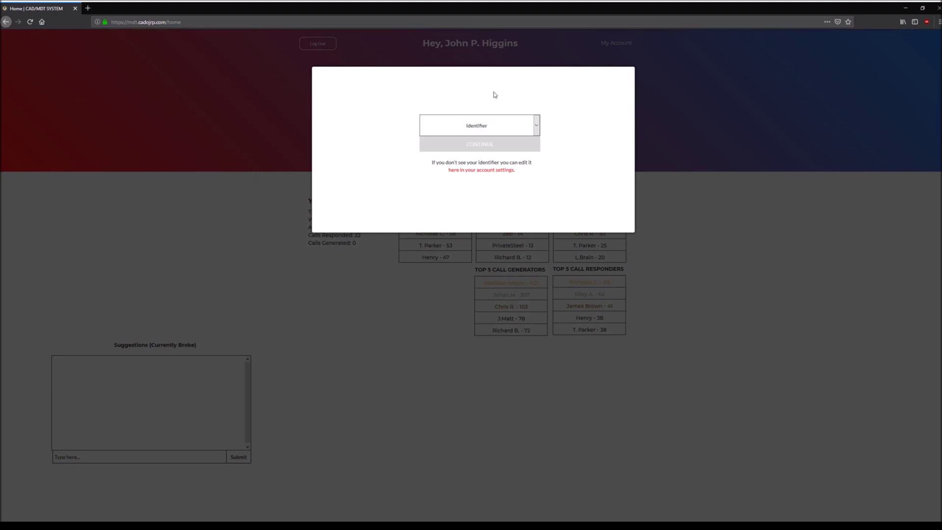
click(437, 152)
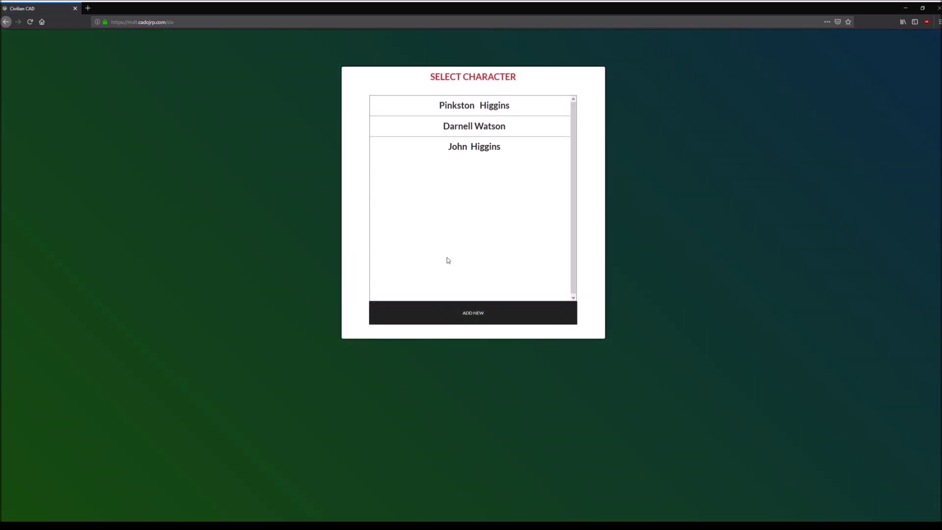
- Preview the new-character form, then load the first existing civilian character instead
click(498, 314)
click(483, 104)
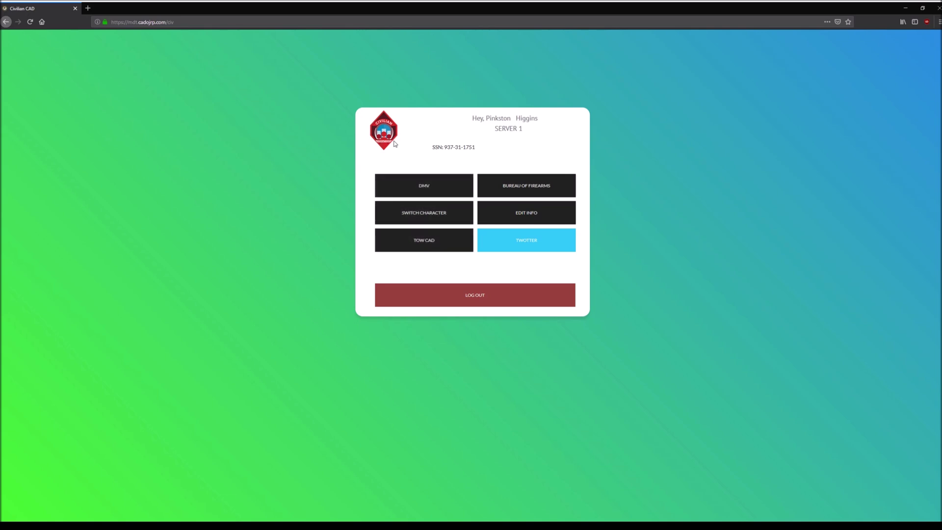
- Set the driver license to Valid in the DMV Drivers License Center, then return to the DMV menu
click(400, 190)
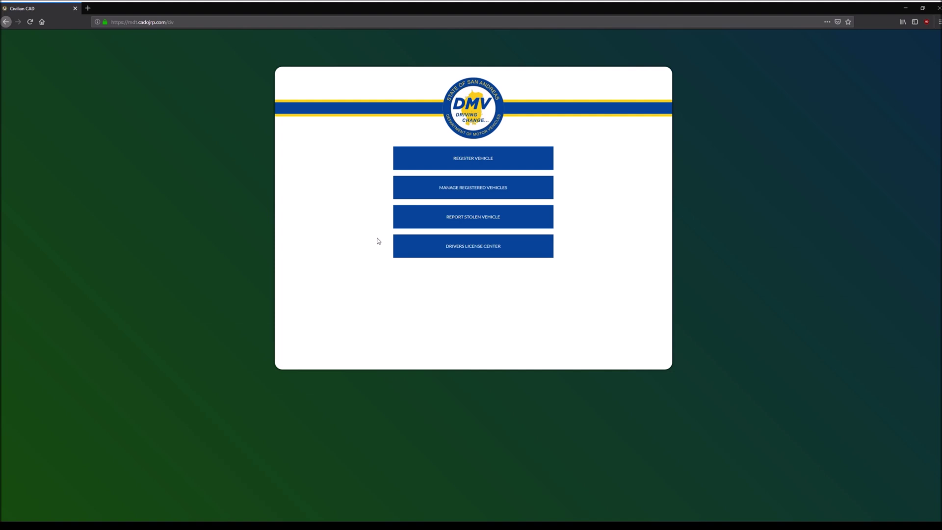
click(426, 250)
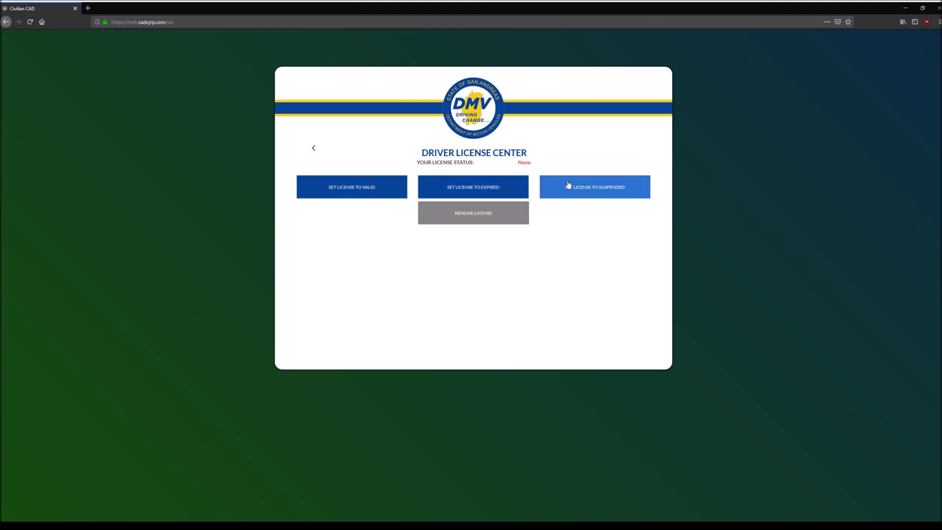
click(398, 194)
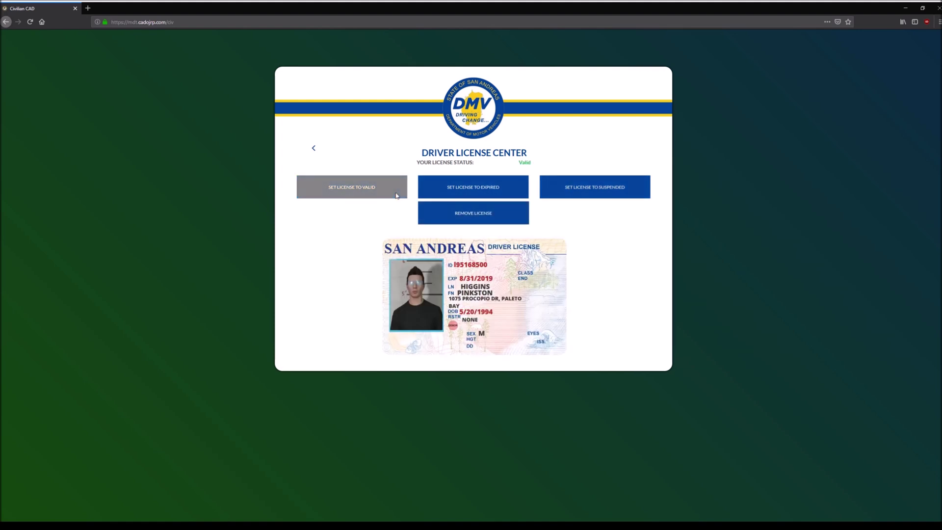
drag(535, 167, 519, 167)
click(519, 167)
click(314, 150)
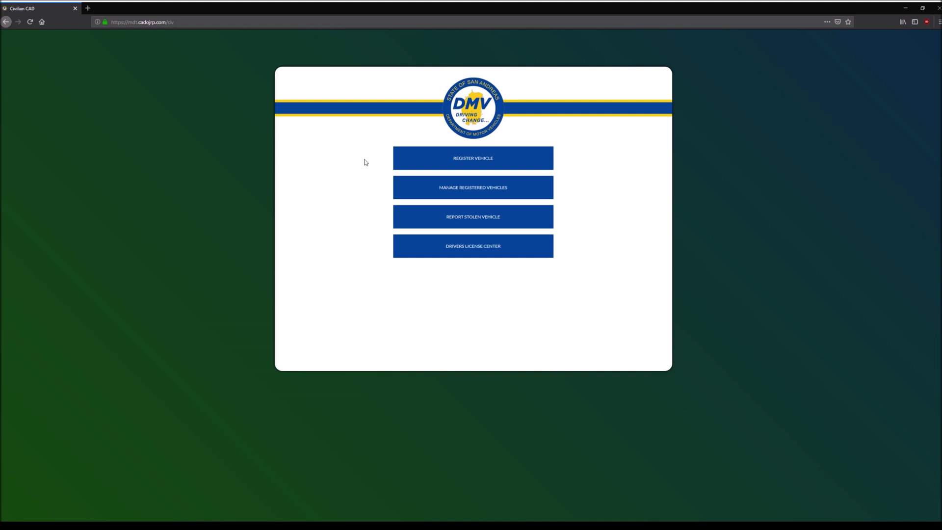
- Register a red Declasse Tulip with plate 123test1, keeping Mors Mutual insurance enabled
click(416, 157)
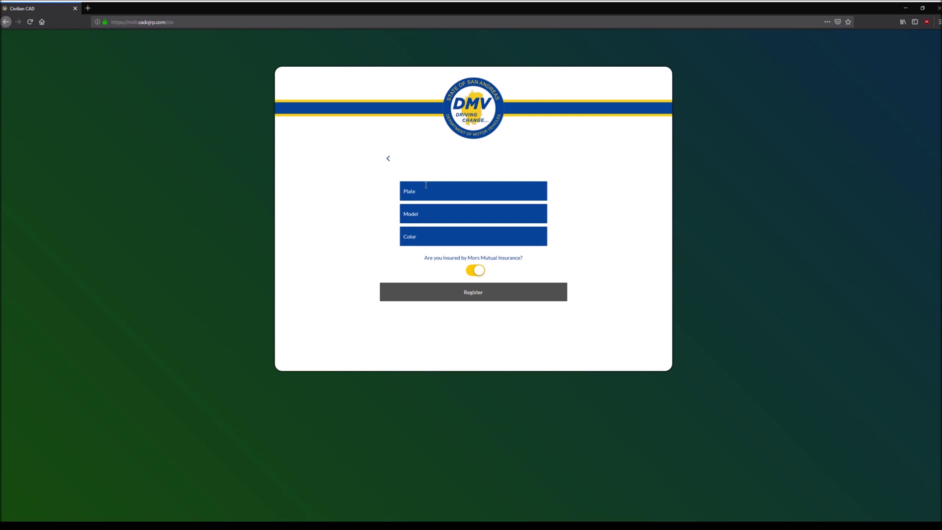
text(123test)
text(Decla)
text(sse)
text( Tulip)
text(Red)
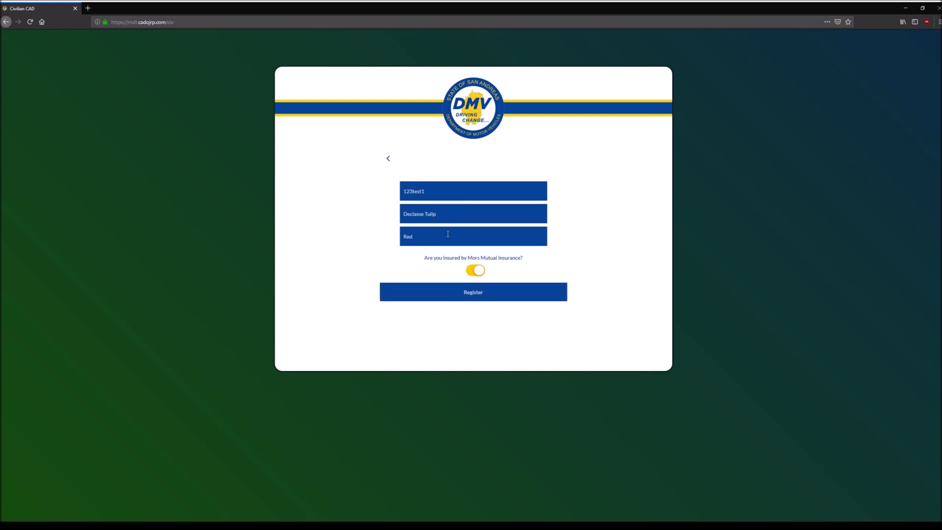
click(479, 270)
click(481, 274)
click(487, 296)
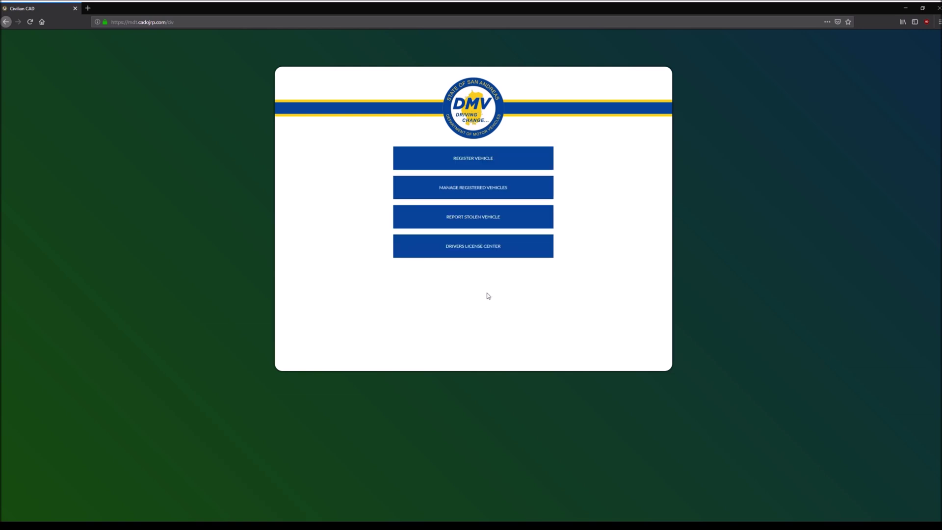
- Check registered vehicles, report the red Declasse Tulip stolen, and return to the civilian menu
click(447, 191)
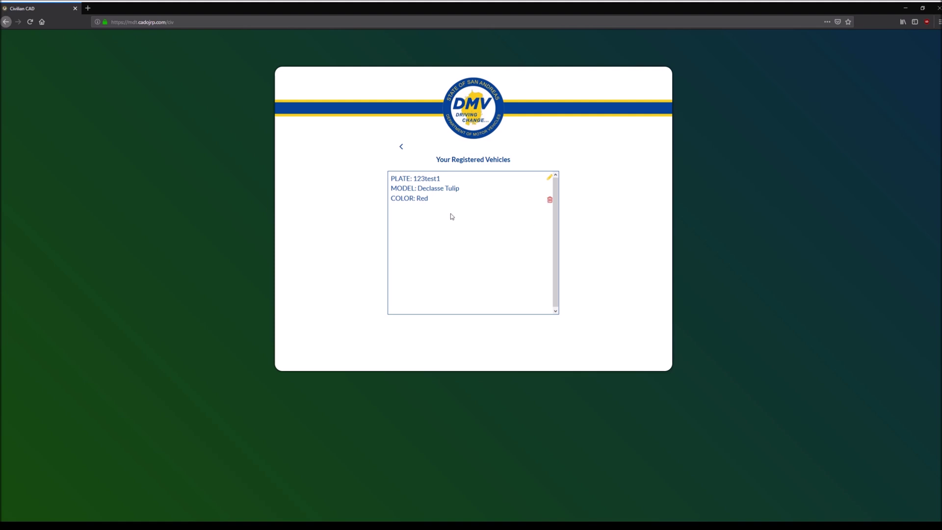
click(401, 147)
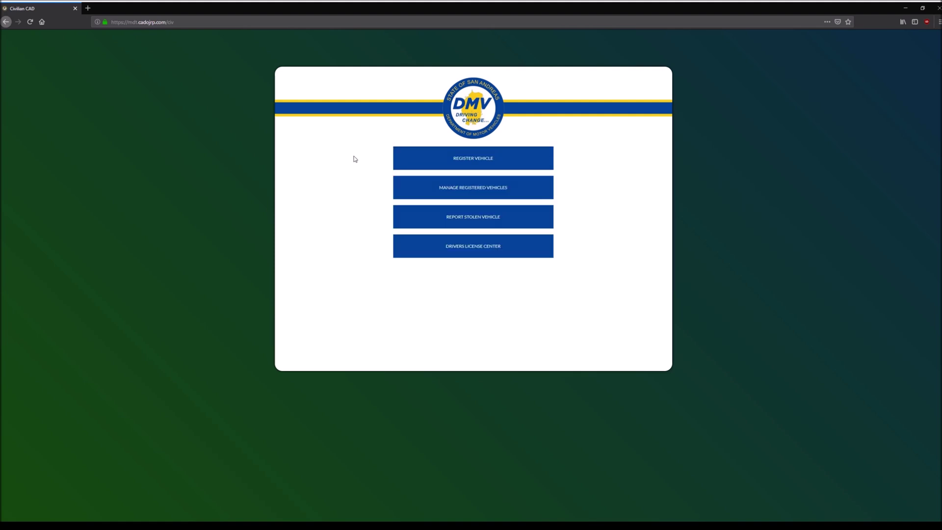
click(464, 223)
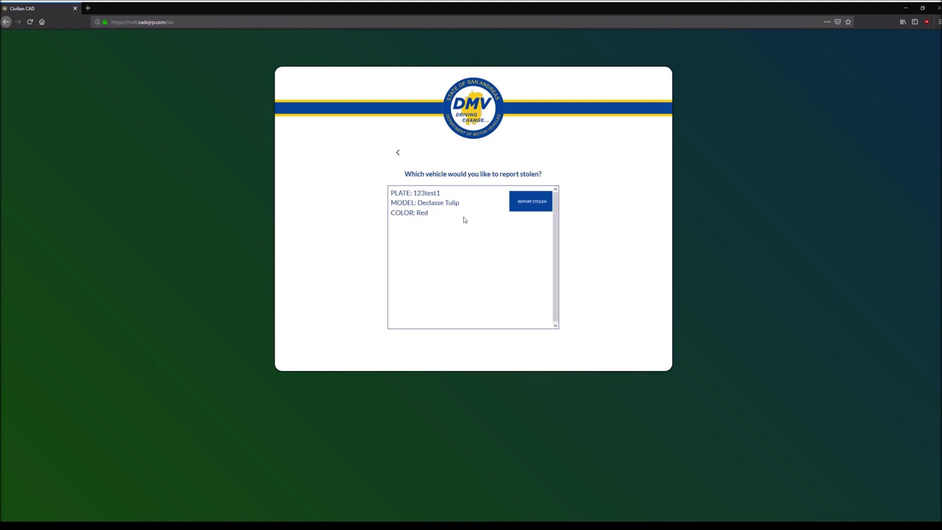
click(516, 205)
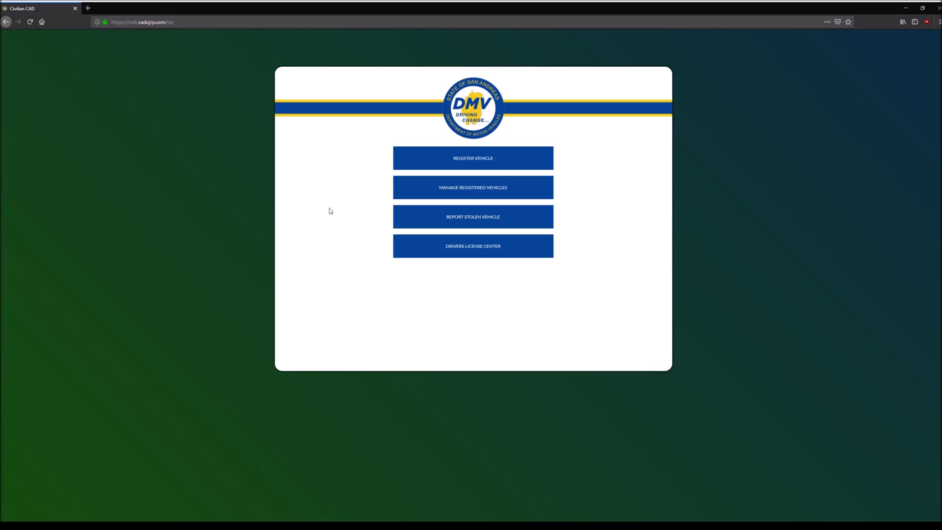
click(223, 182)
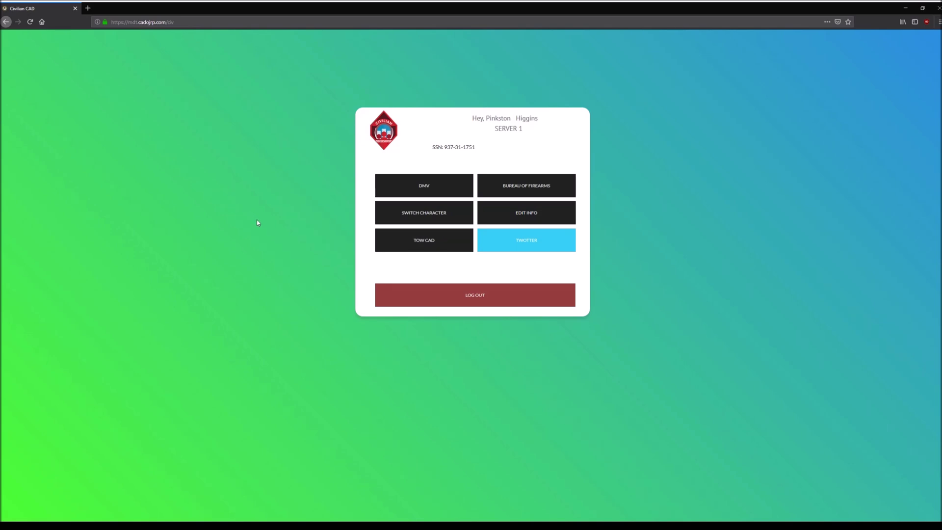
- Register a Heavy Revolver to the character in the Bureau of Firearms
click(538, 195)
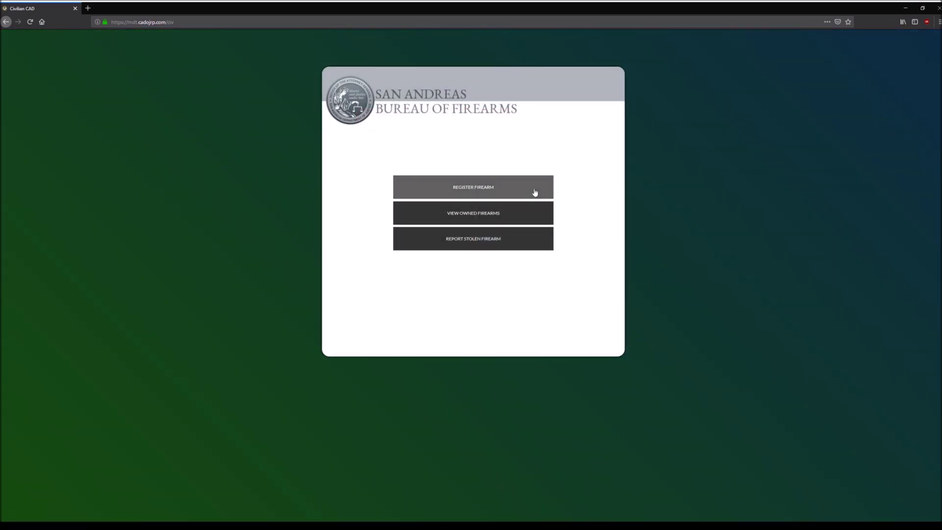
click(535, 192)
click(529, 205)
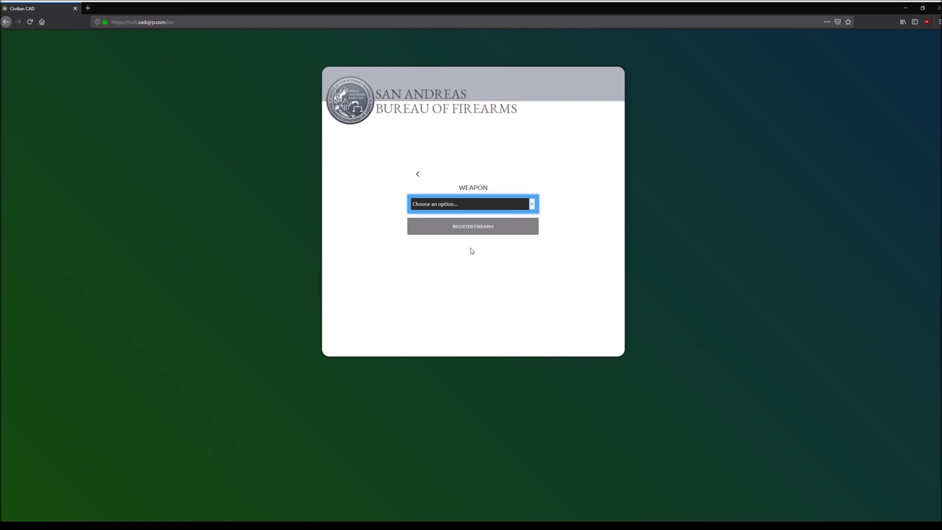
key(Down)
click(467, 267)
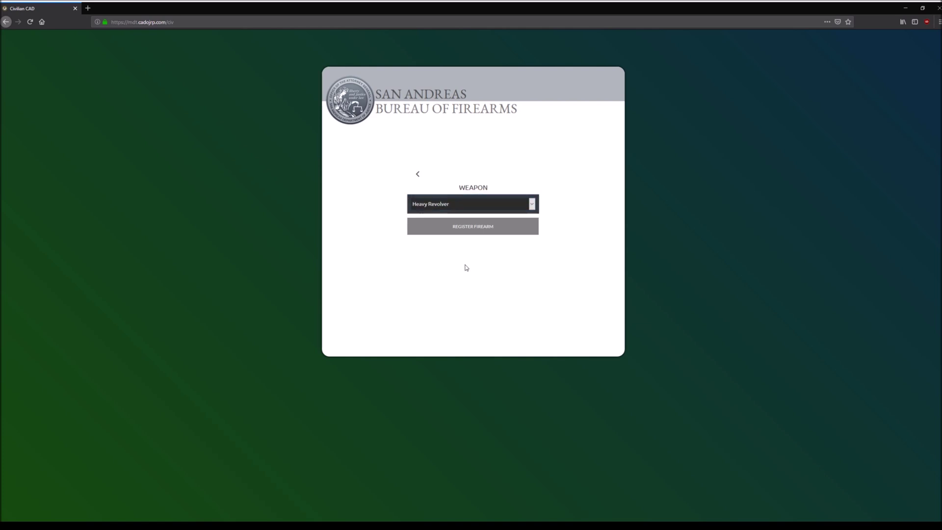
click(461, 231)
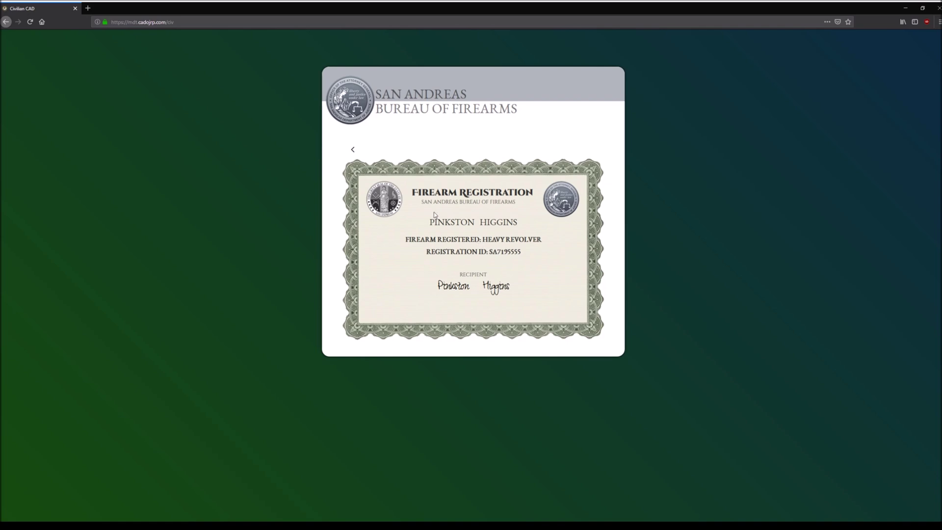
click(355, 152)
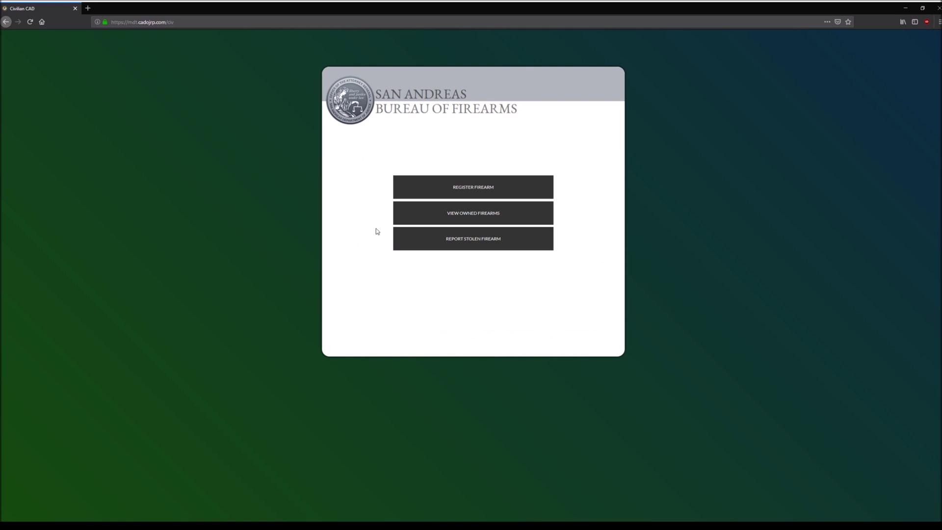
- Review the owned firearms and the stolen-firearm list, then return to the firearms options
click(420, 221)
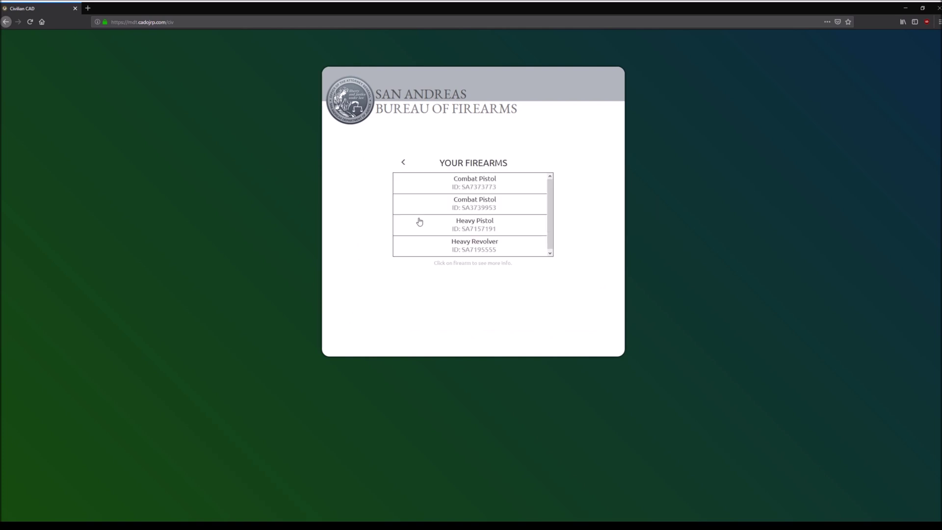
click(473, 212)
click(357, 156)
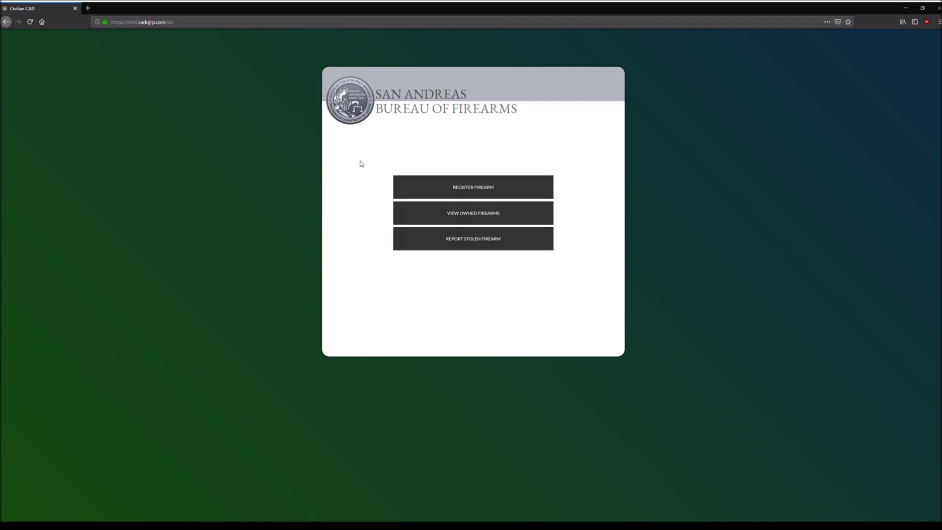
click(449, 244)
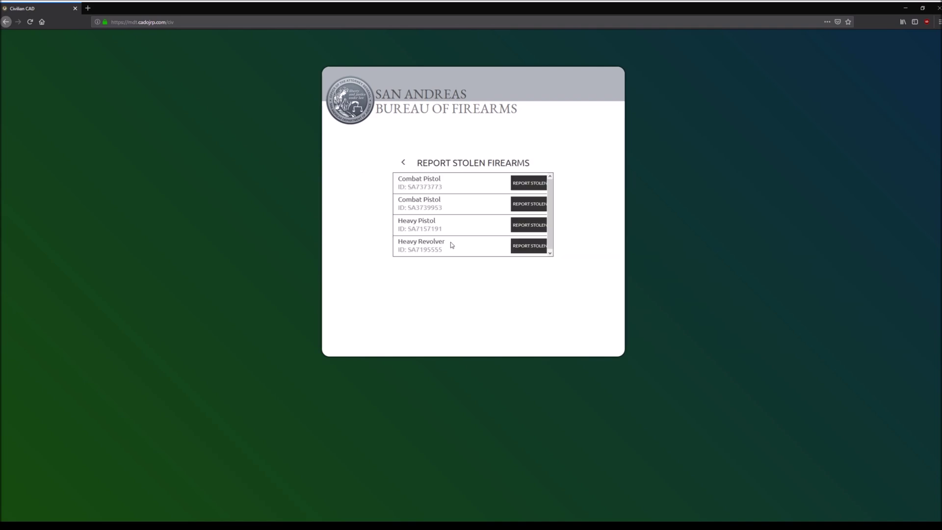
click(404, 163)
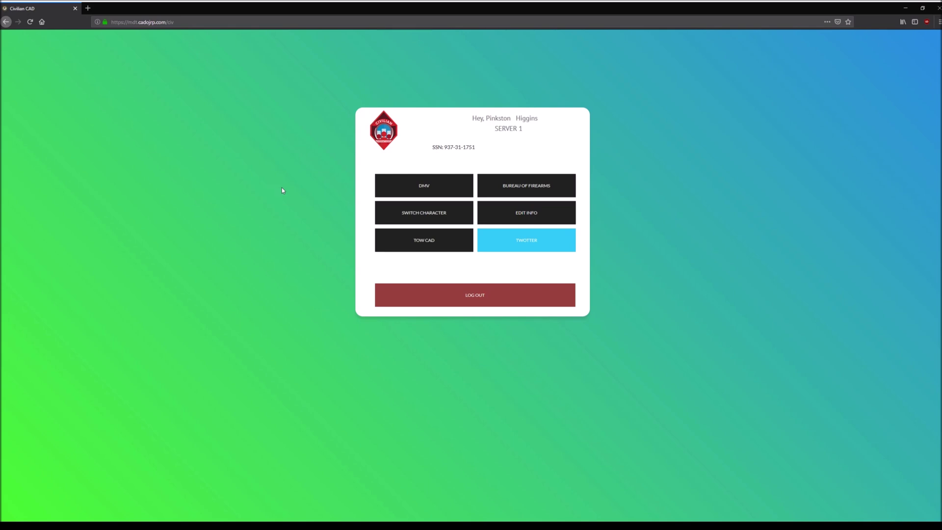
click(399, 212)
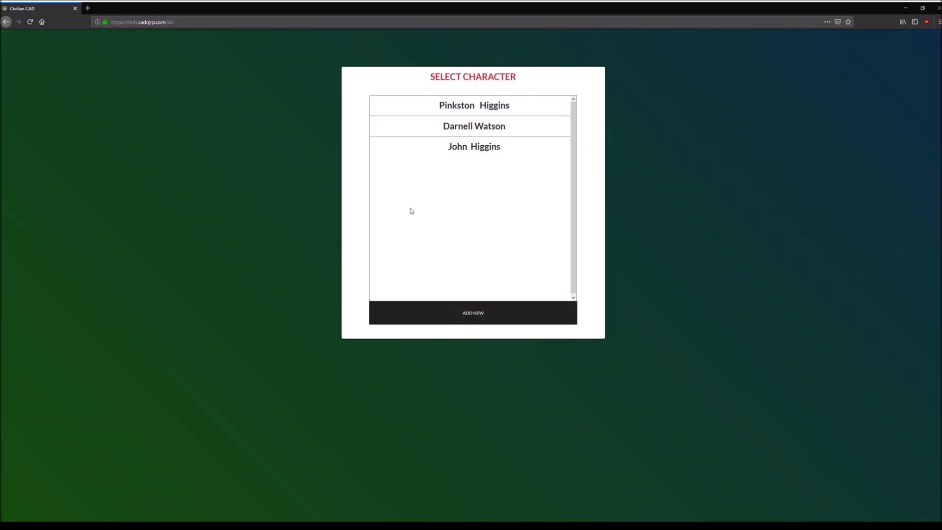
click(533, 114)
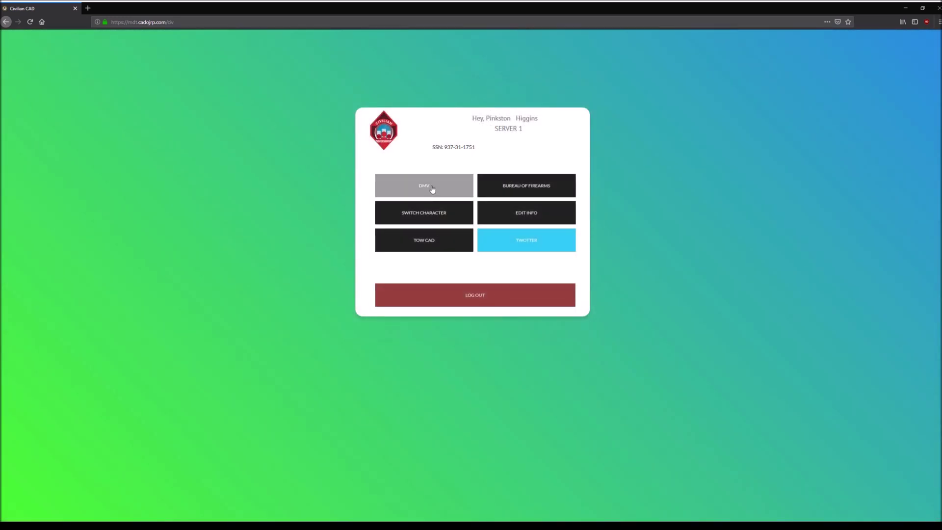
click(510, 213)
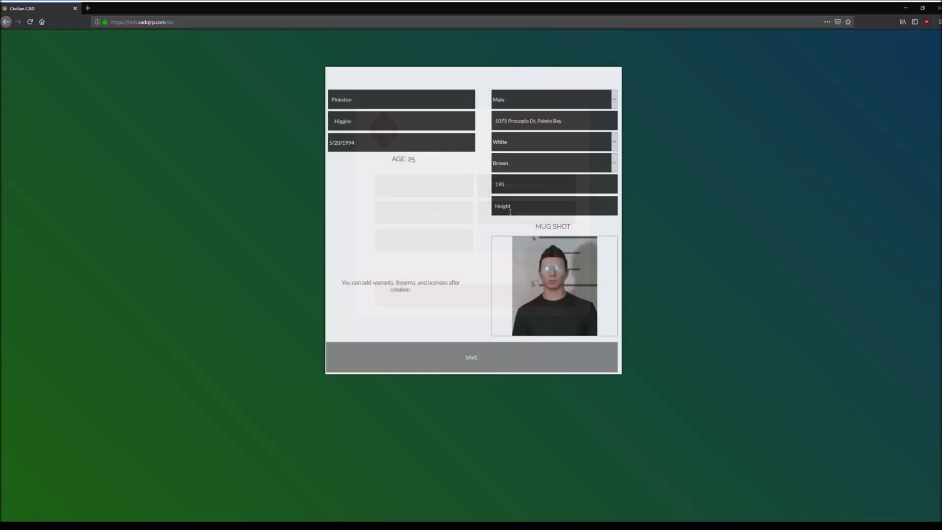
click(456, 364)
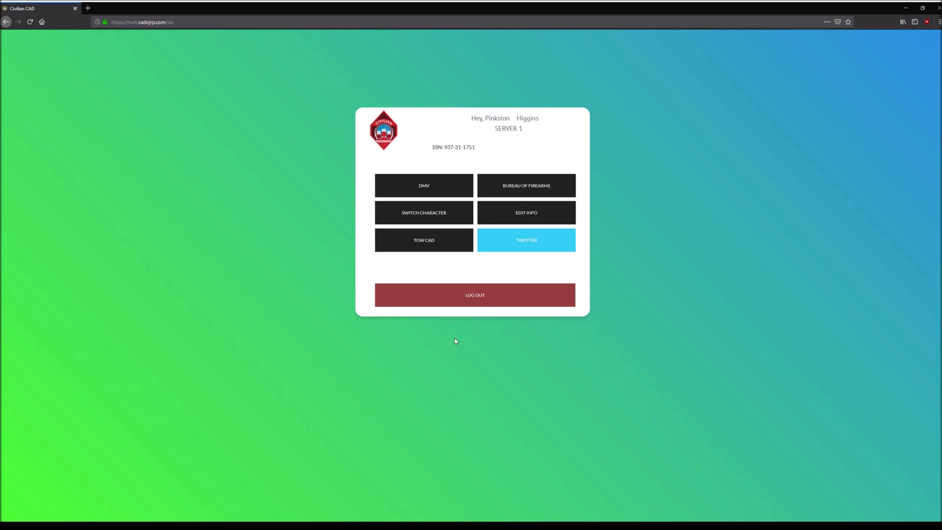
- In Tow CAD, switch status to In Service then Out of Service, and log out
click(436, 245)
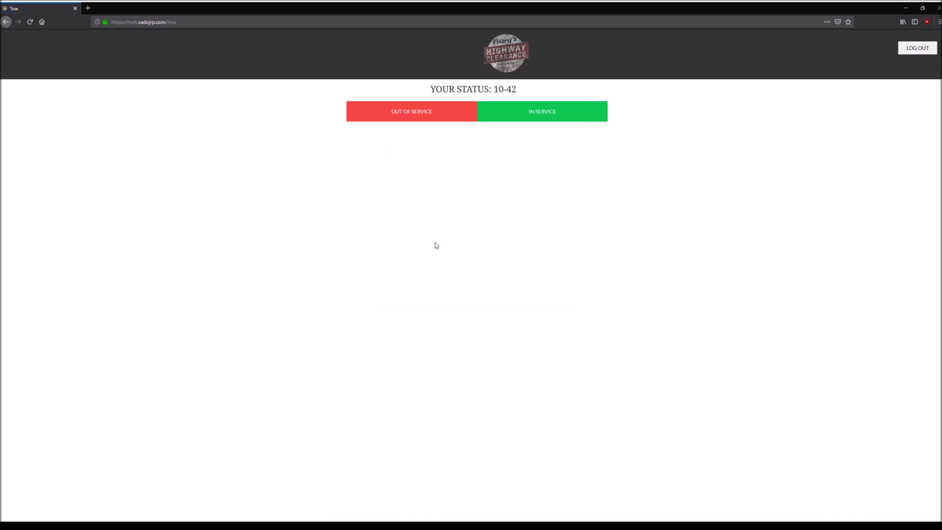
click(498, 117)
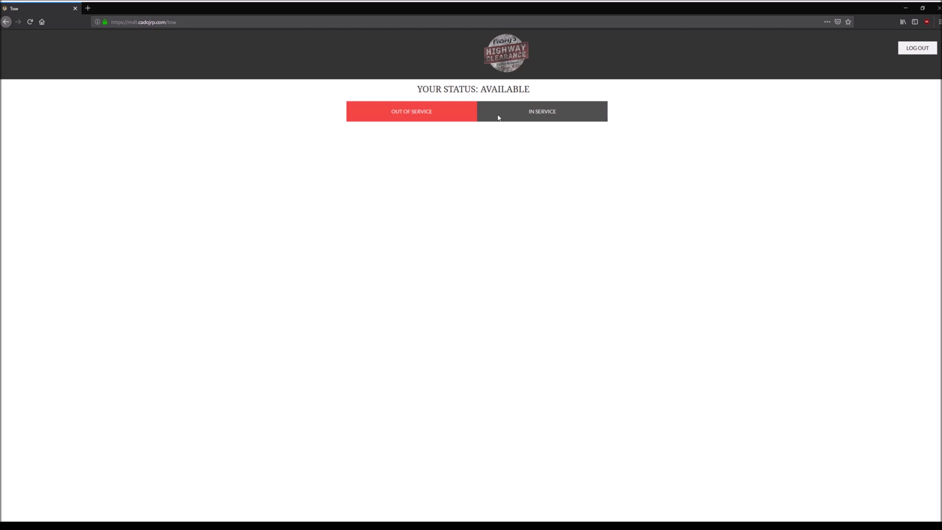
click(422, 119)
click(908, 47)
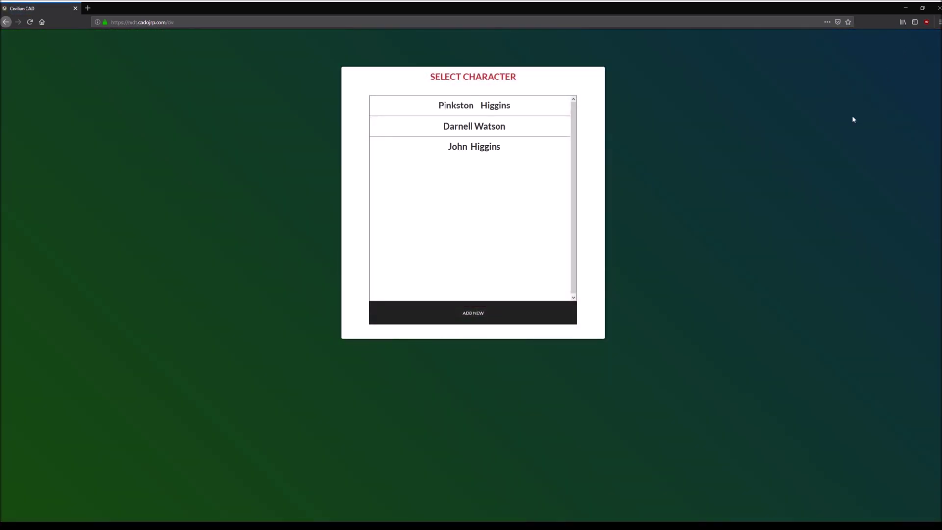
- Reload the first civilian character, then log out of the civilian side
click(508, 106)
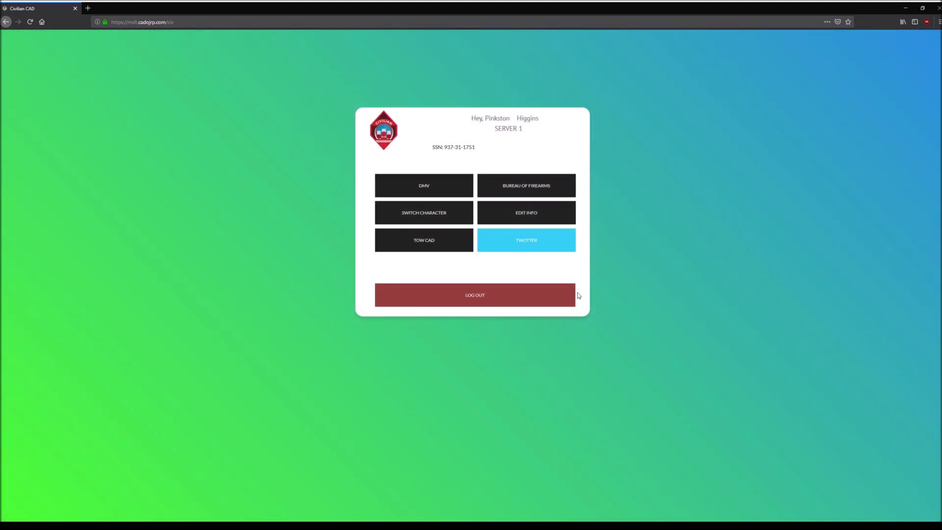
click(518, 289)
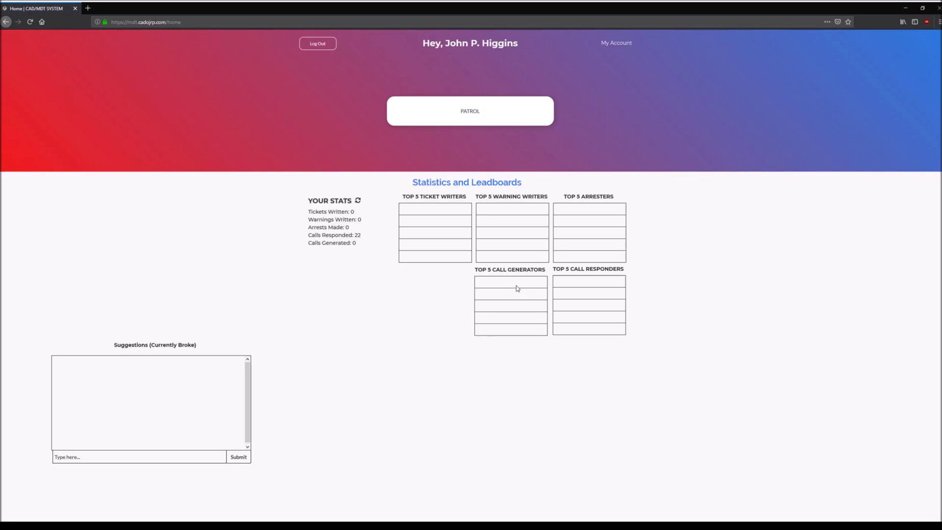